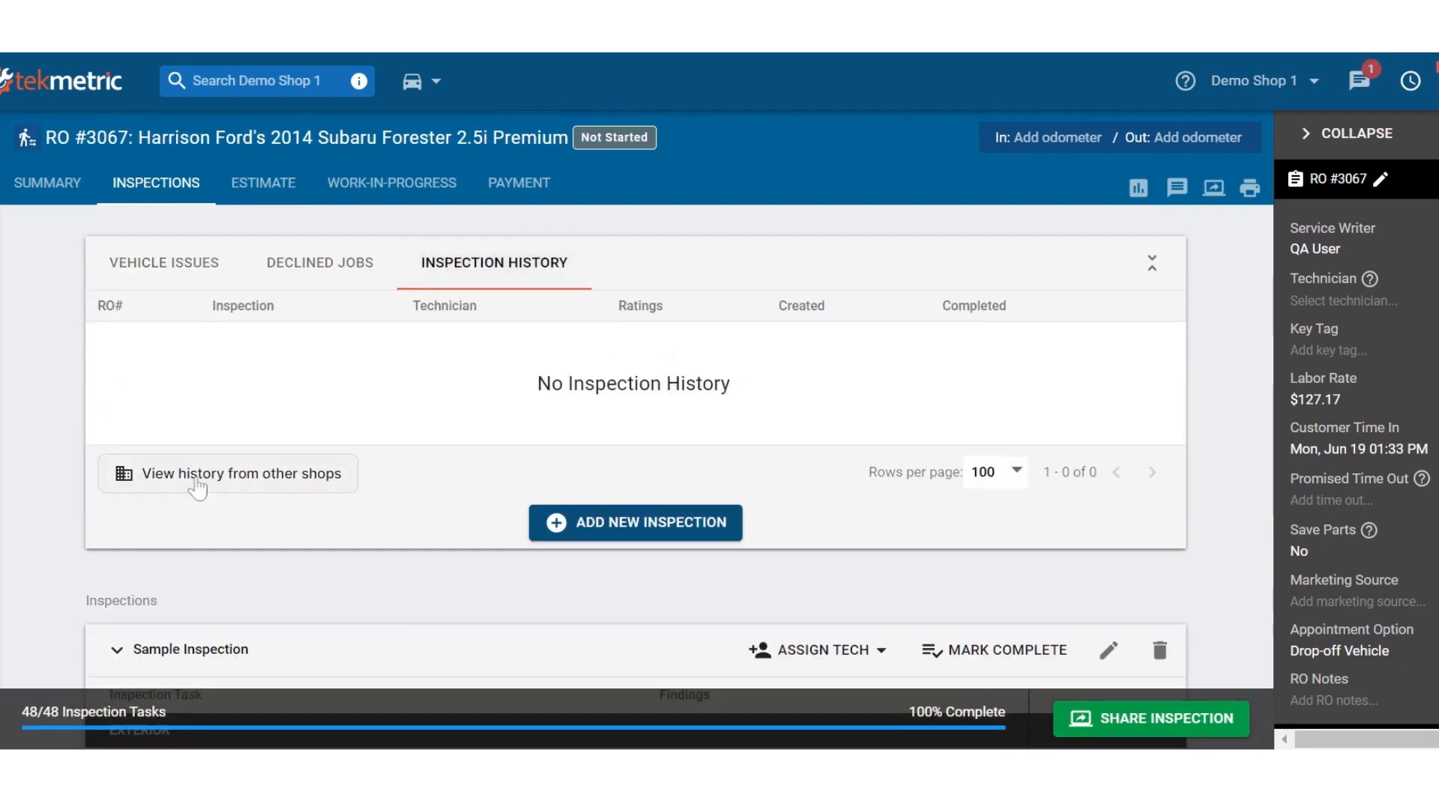
# - From the estimate's declined jobs, link the customer's matching Demo Shop 2 record to show history from other shops
pyautogui.click(263, 184)
pyautogui.click(275, 275)
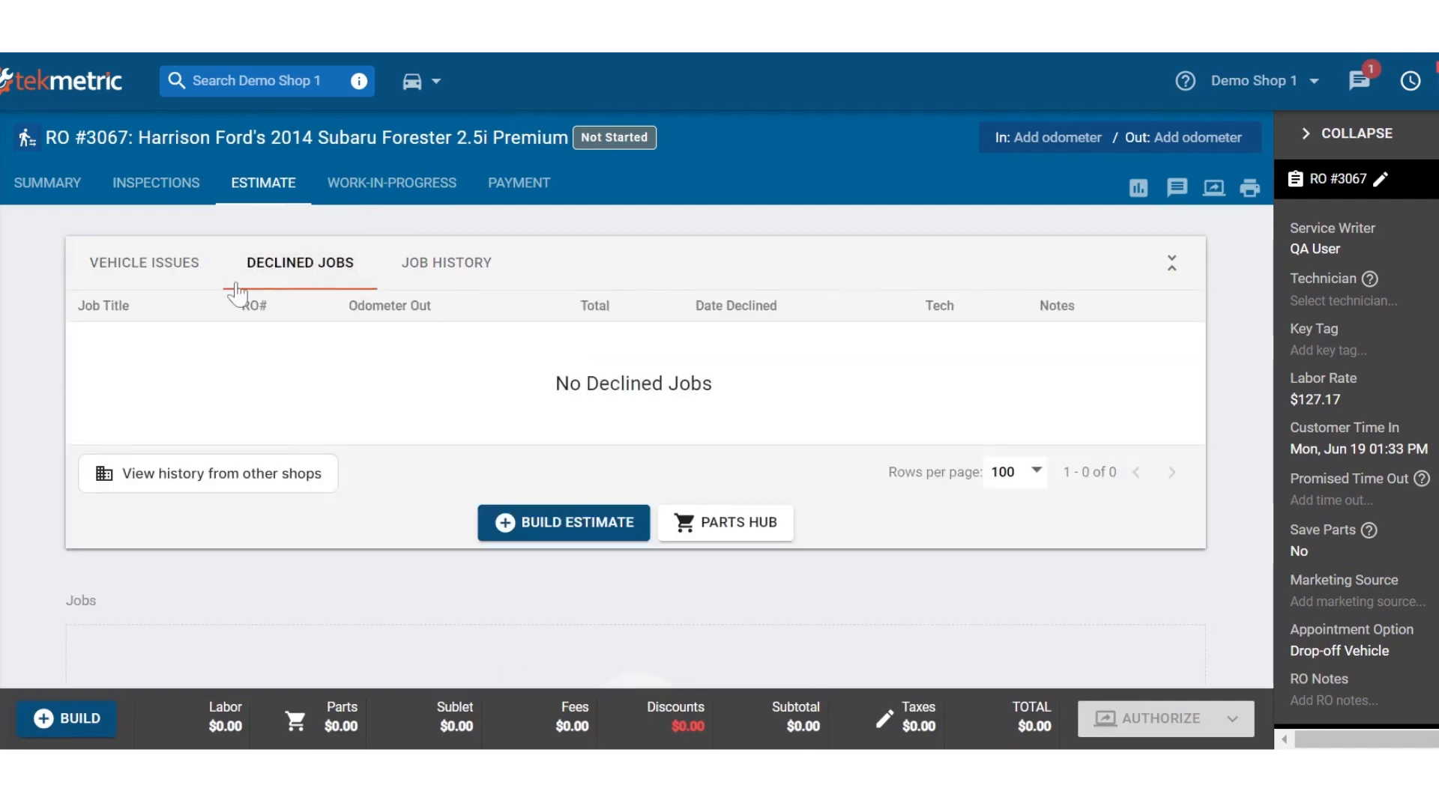
pyautogui.click(218, 488)
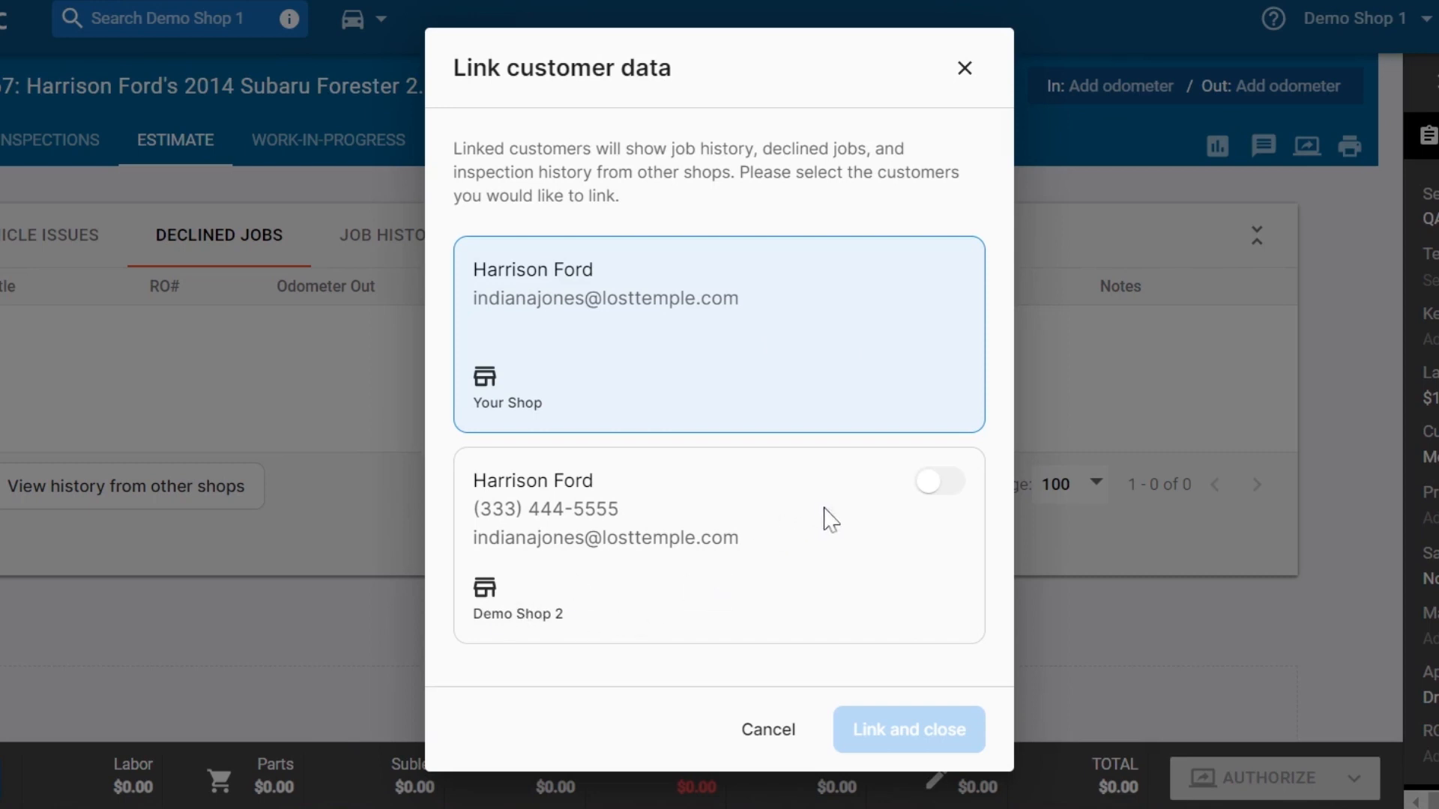
pyautogui.click(929, 483)
pyautogui.click(910, 738)
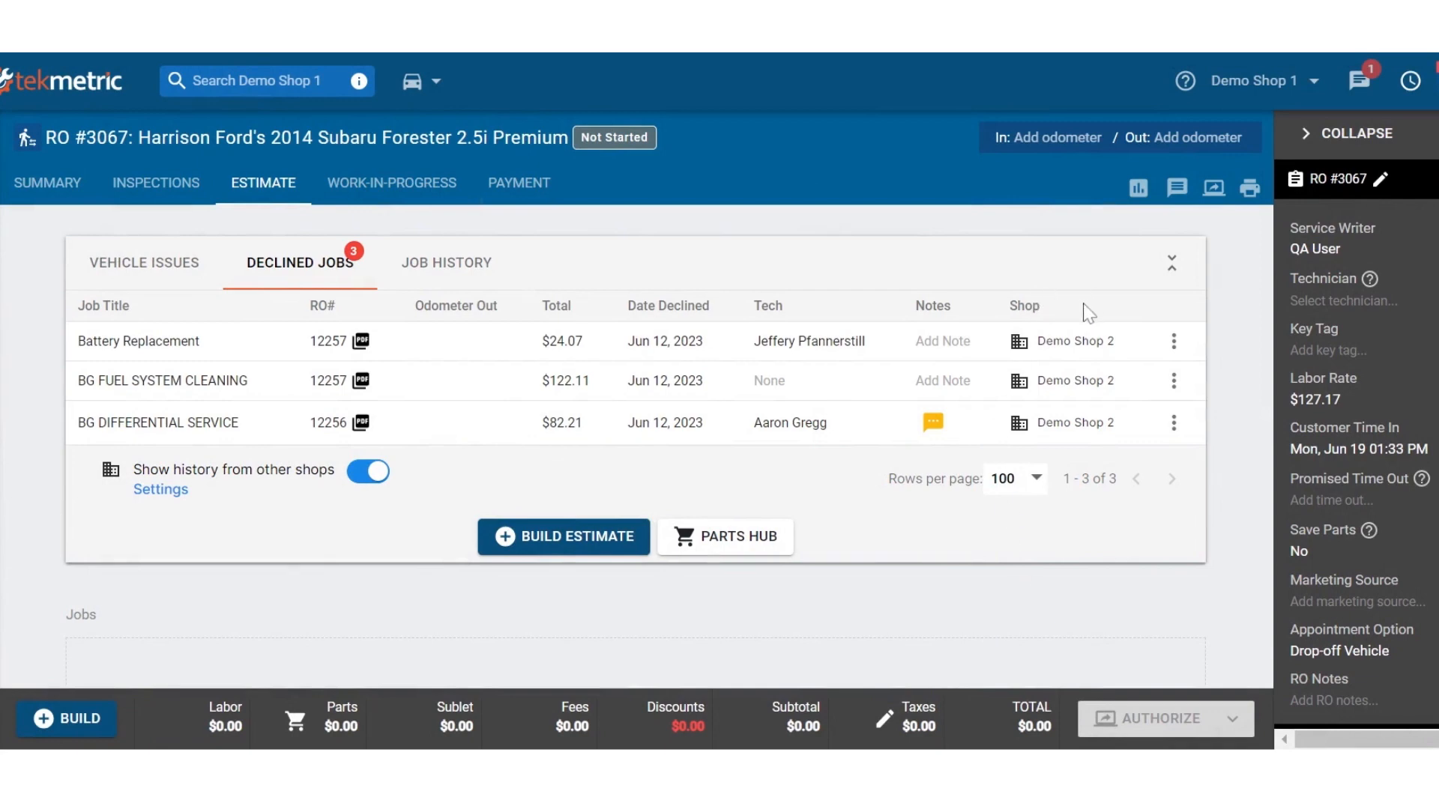
# - Review the vehicle's job history, including the jobs performed at Demo Shop 2
pyautogui.click(450, 264)
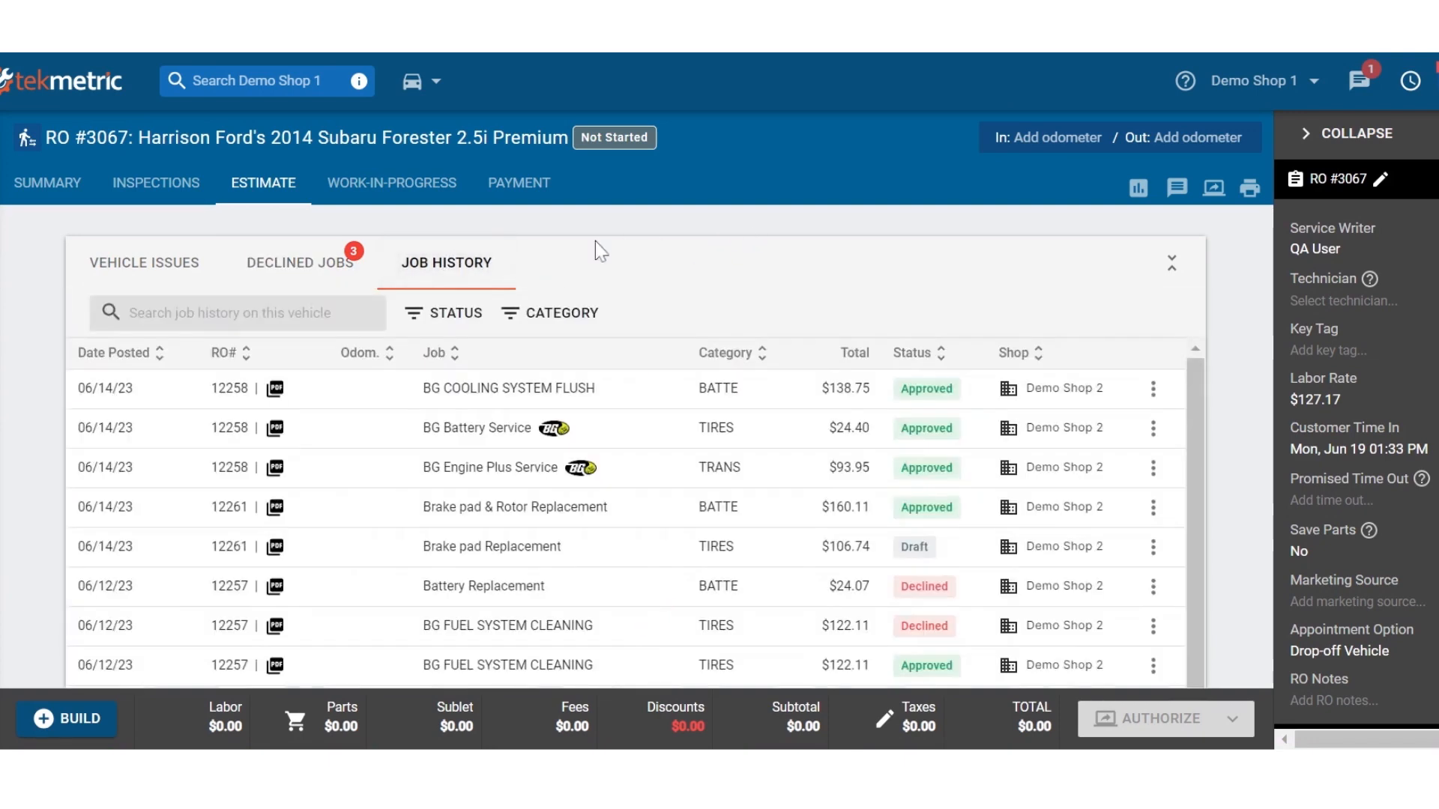
pyautogui.scroll(-2, 45, 266)
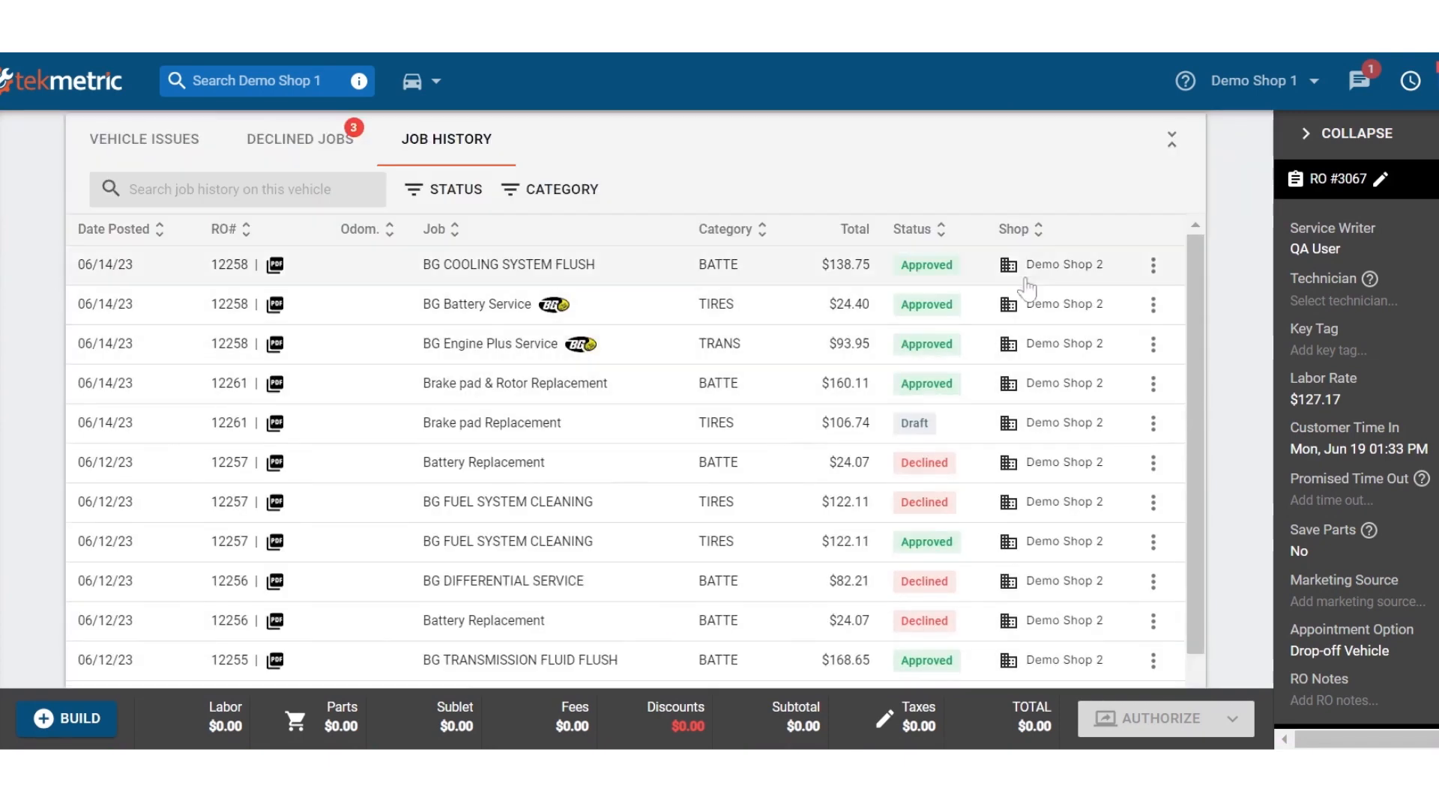
pyautogui.scroll(-1, 1053, 353)
pyautogui.scroll(1, 1068, 398)
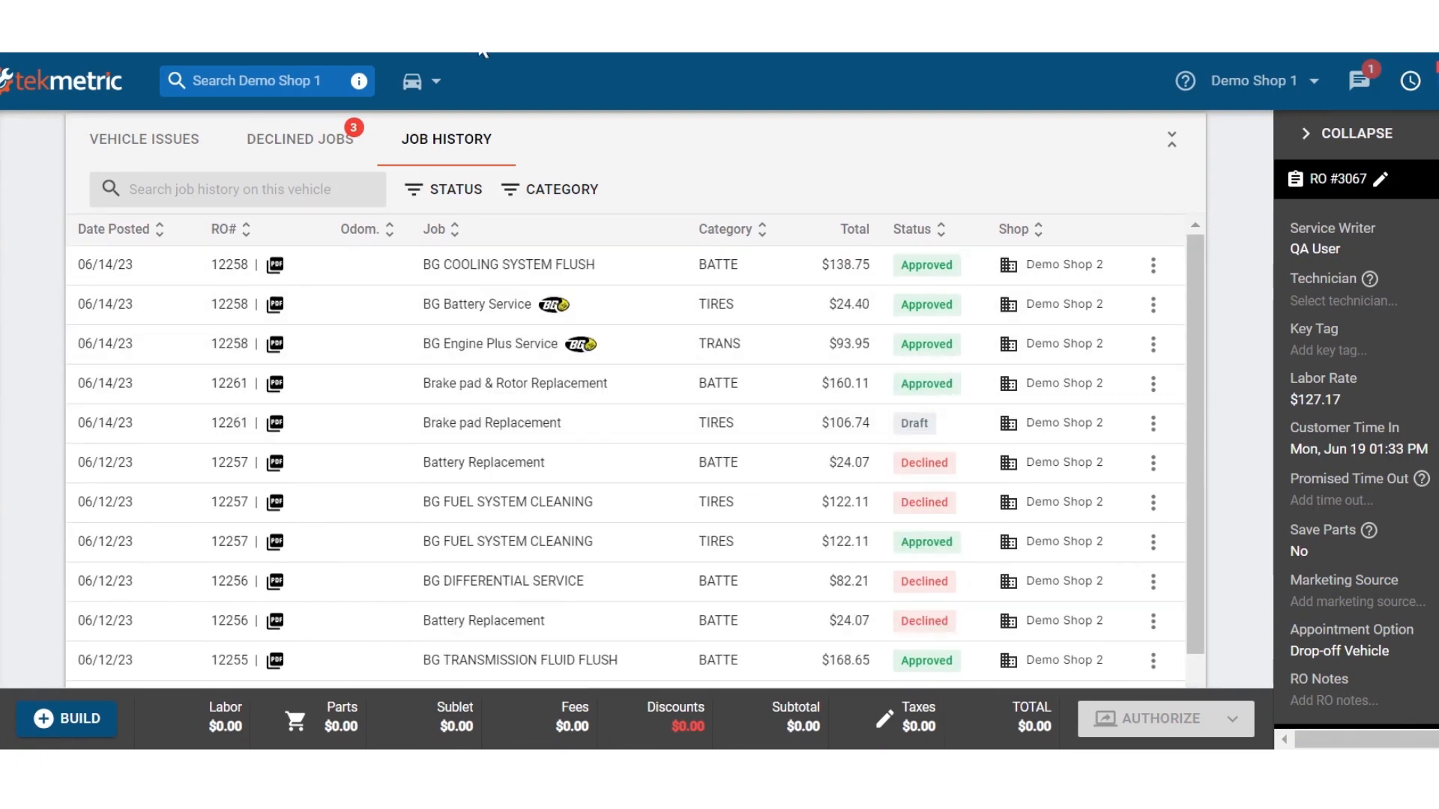
pyautogui.scroll(-1, 277, 431)
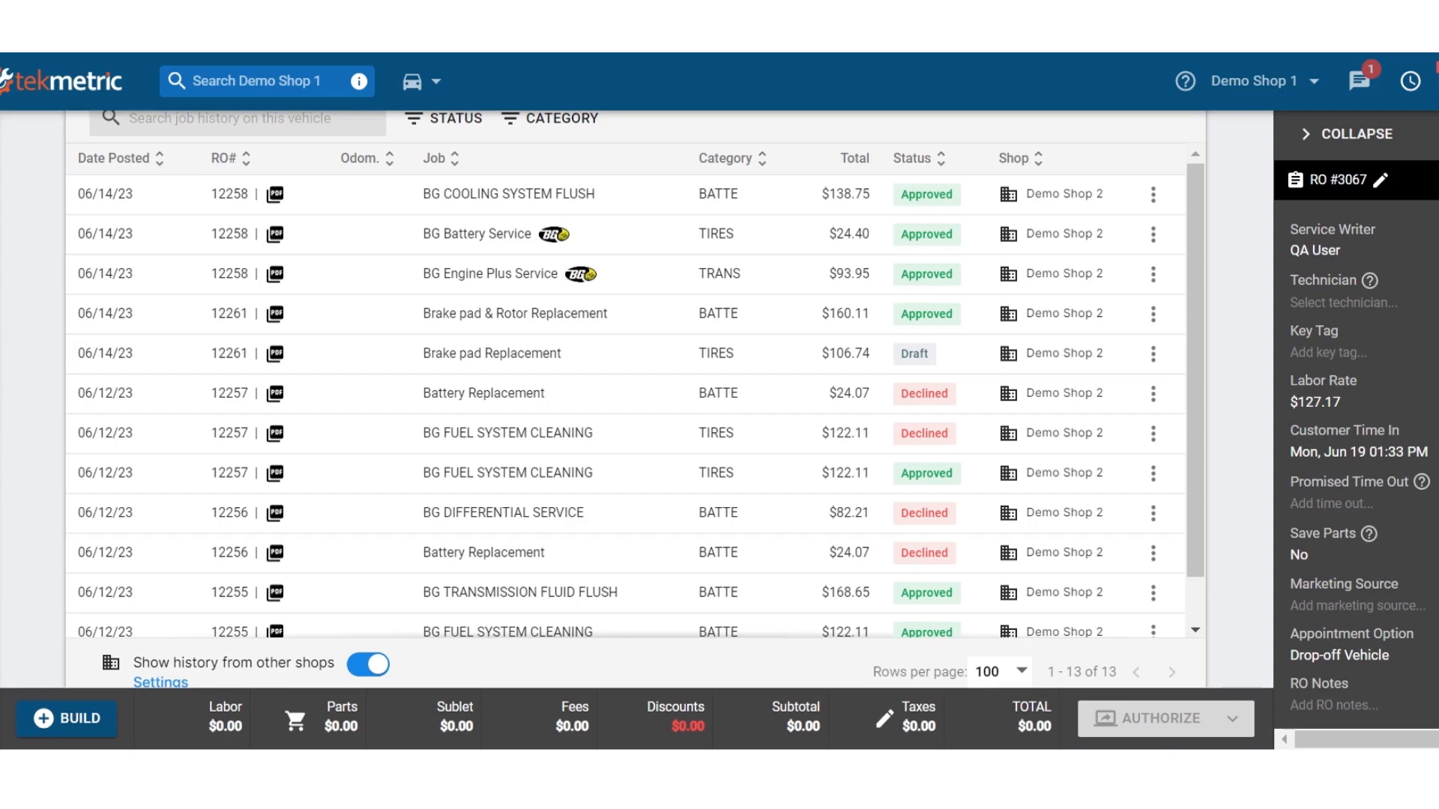
pyautogui.scroll(2, 1230, 413)
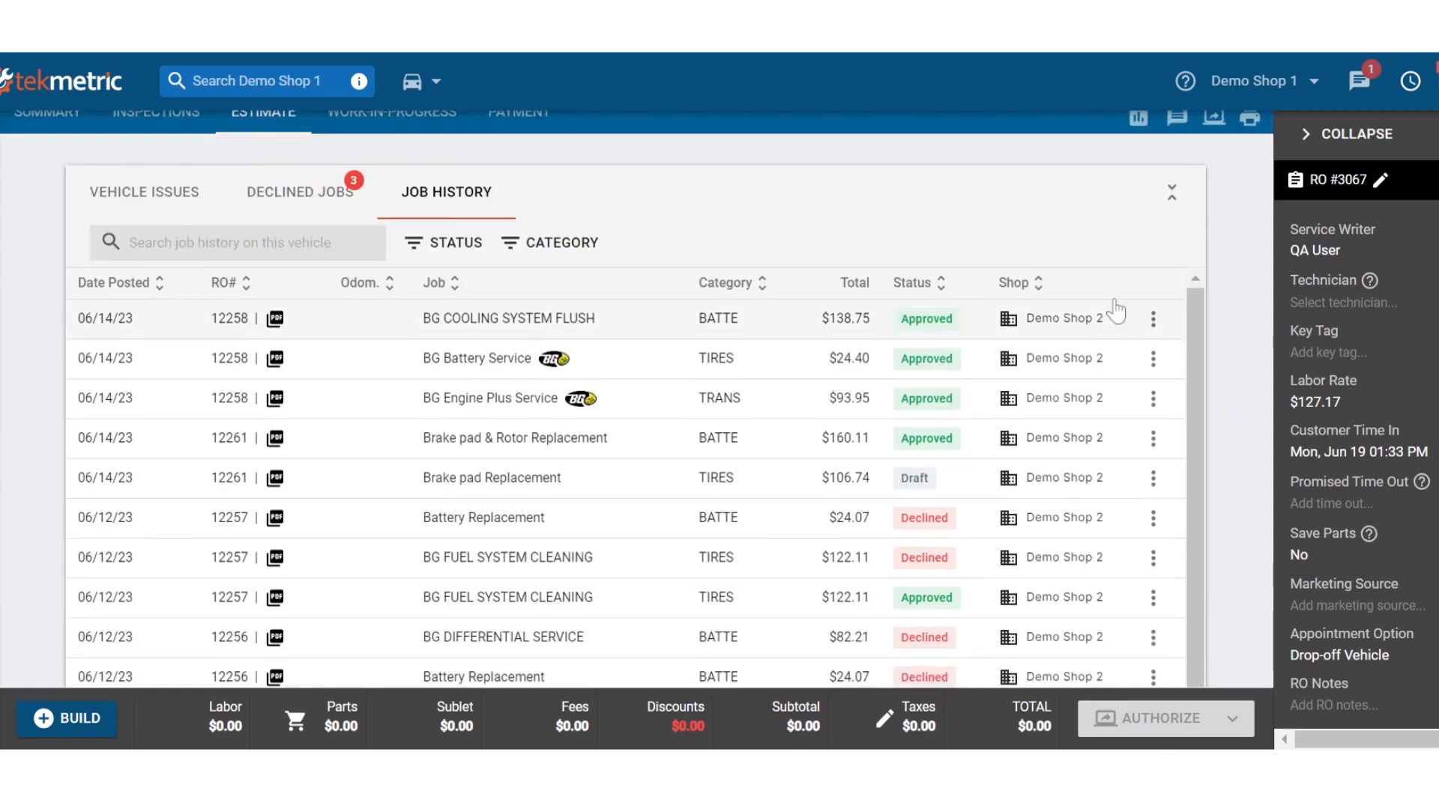
# - Add the declined Battery Replacement job from Demo Shop 2 to the repair order's estimate
pyautogui.click(302, 204)
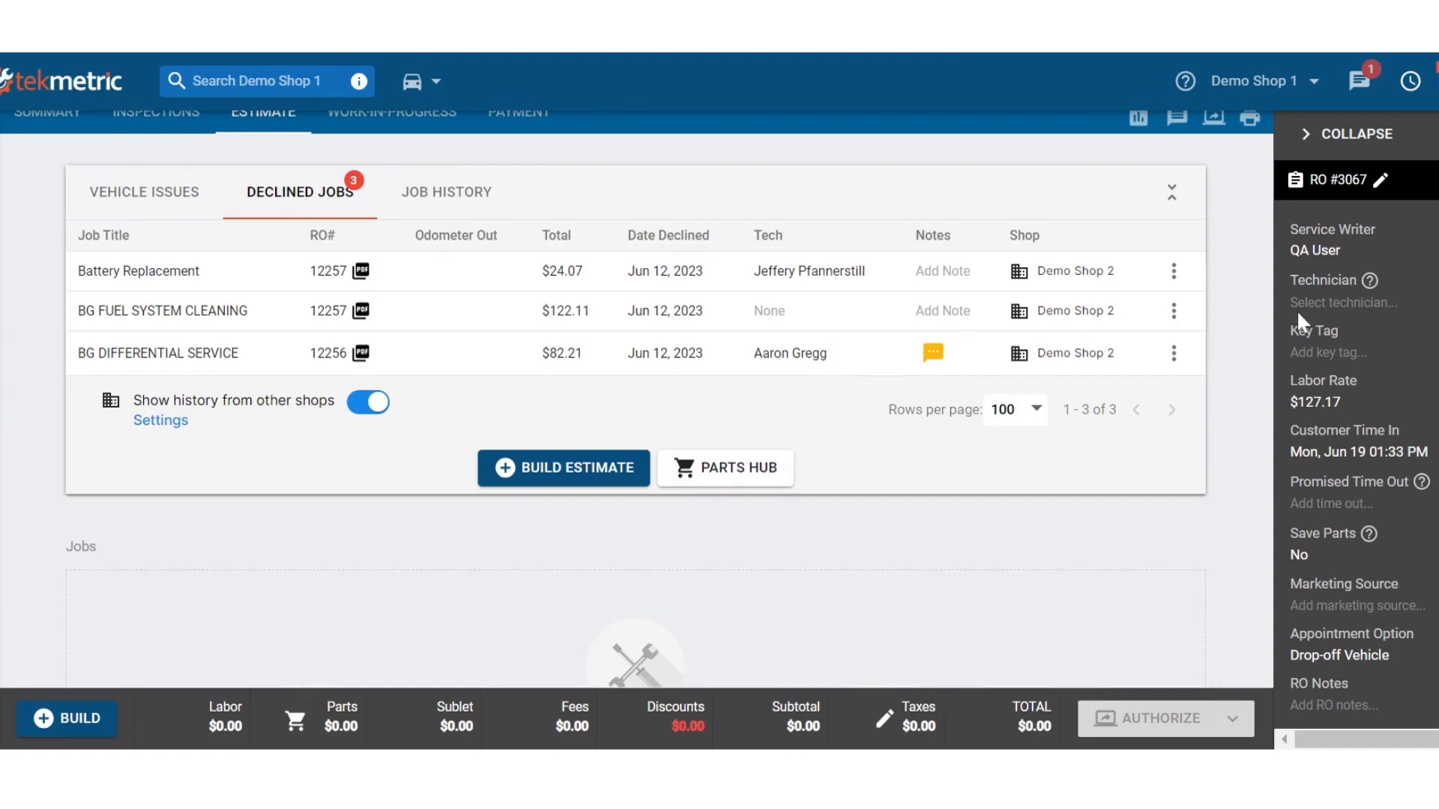
pyautogui.click(1174, 272)
pyautogui.click(1220, 250)
pyautogui.click(1182, 279)
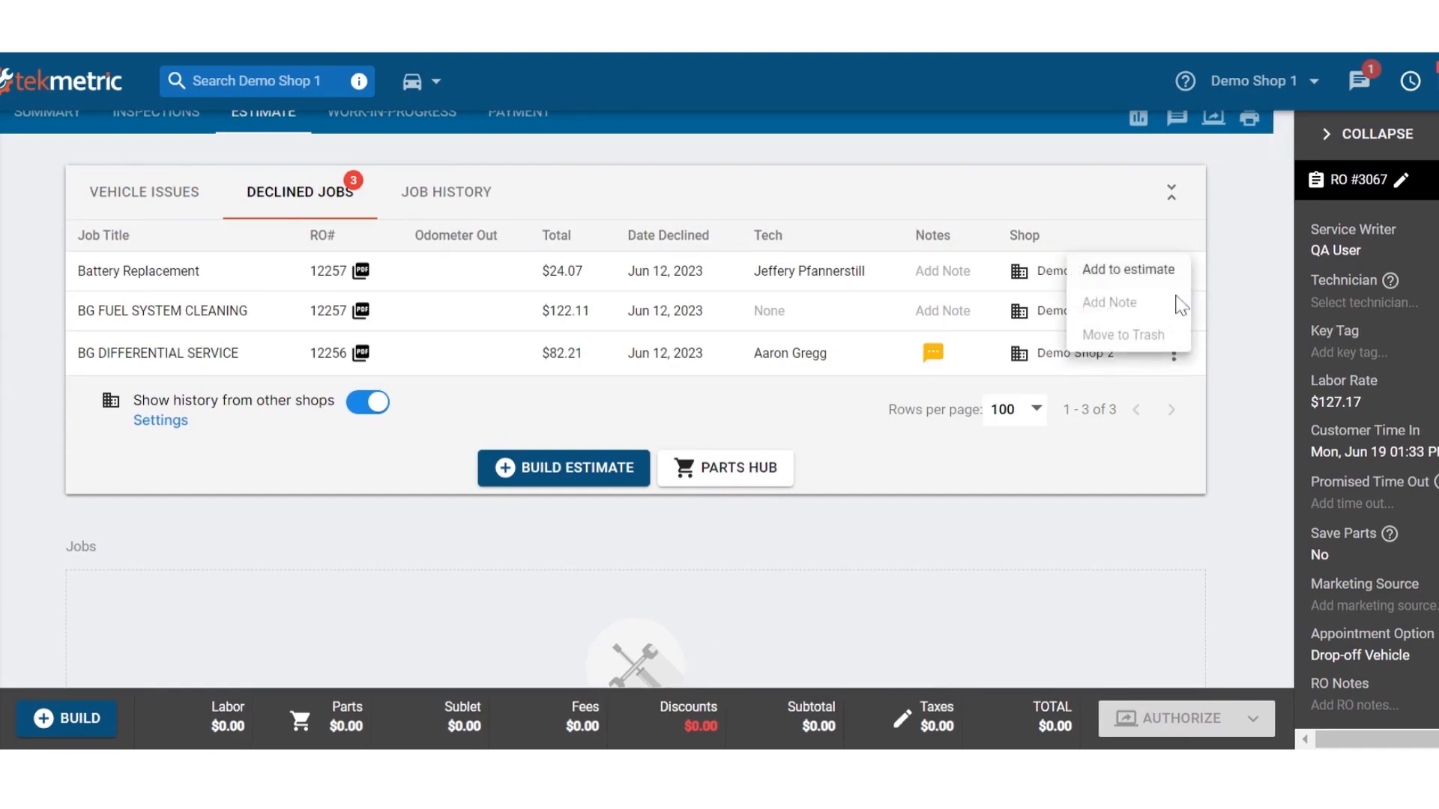
pyautogui.click(1161, 277)
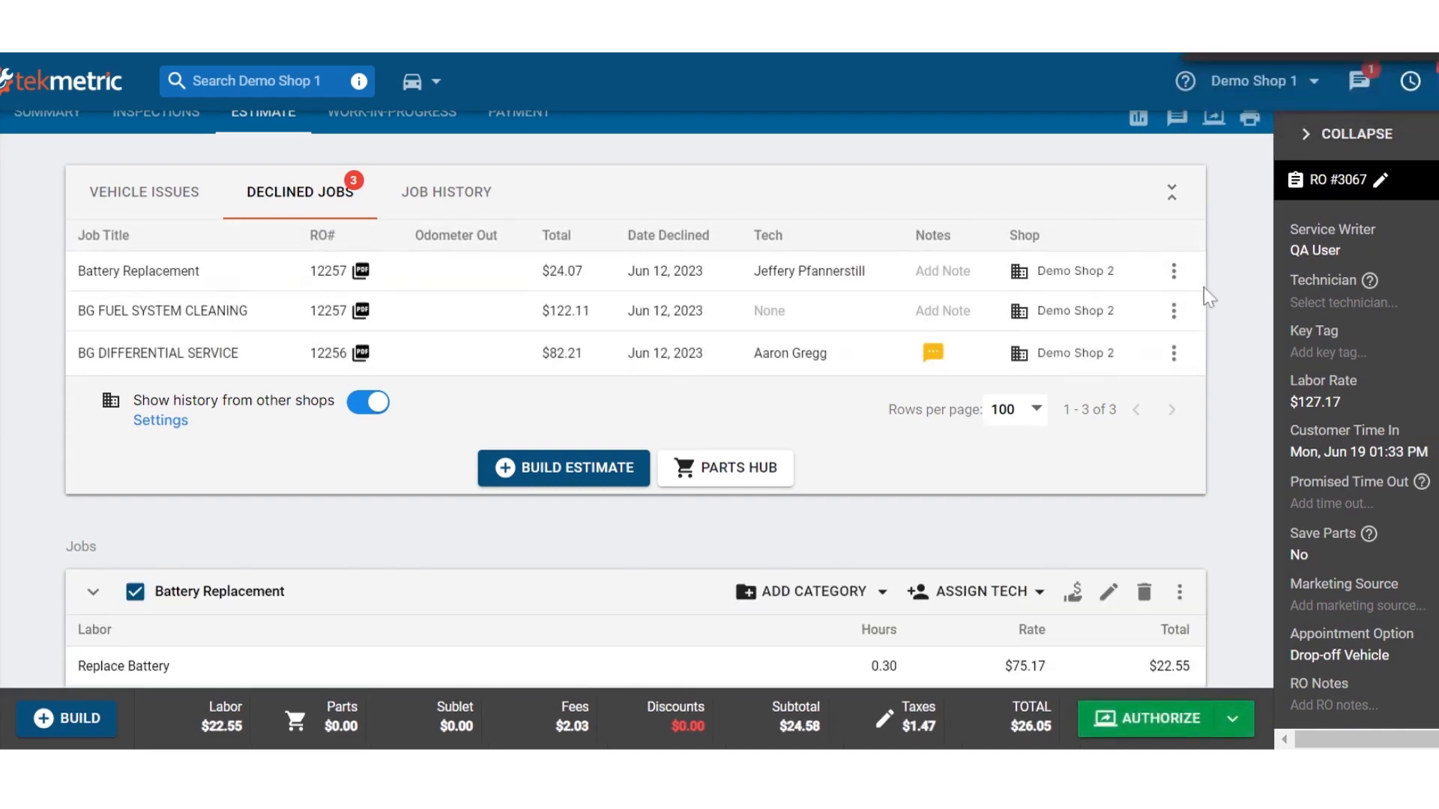
pyautogui.scroll(-3, 1267, 277)
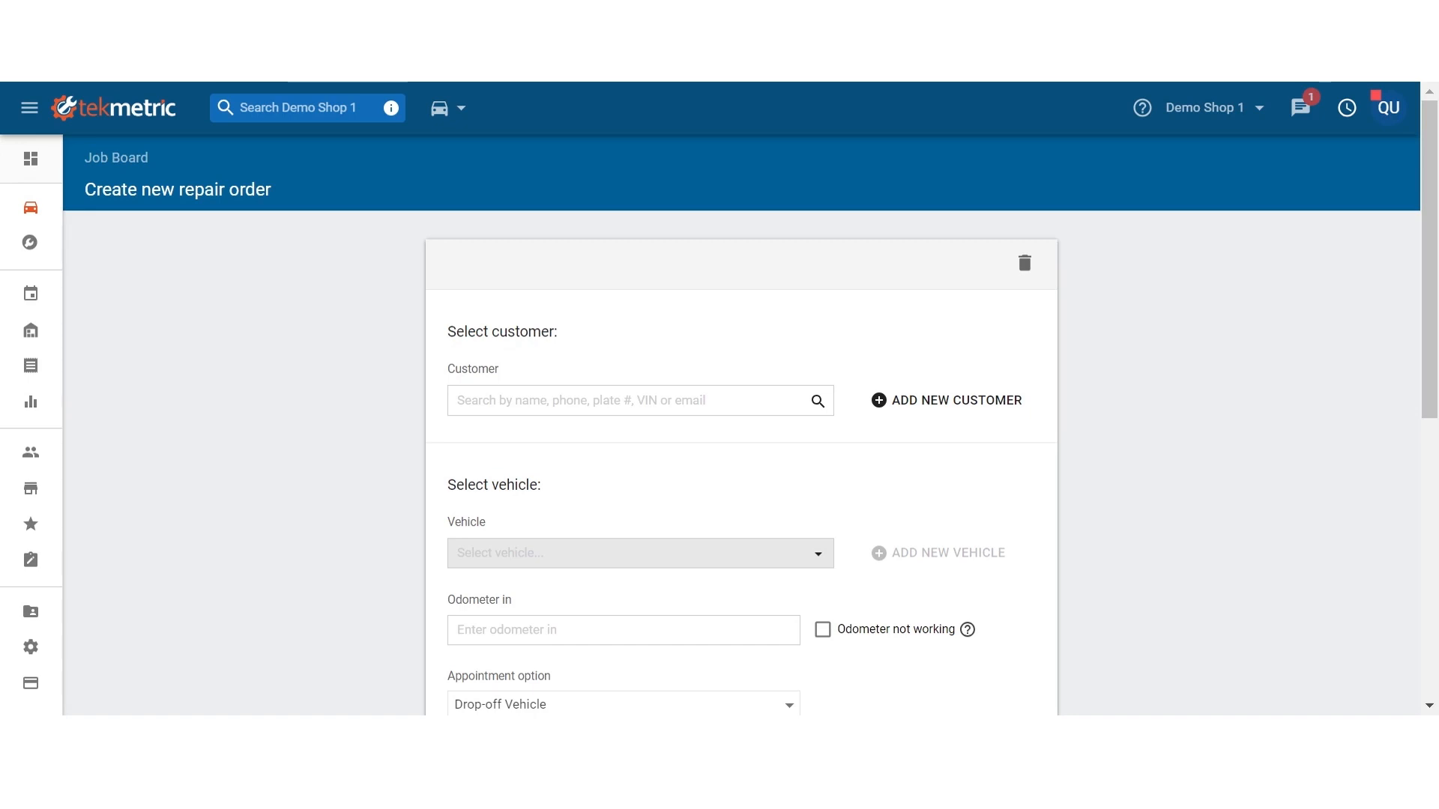
# - Search the organization by the customer's first name and select the Demo Shop 2 customer with the 2012 Mazda 3 for the new repair order
pyautogui.click(727, 400)
pyautogui.write('Amy')
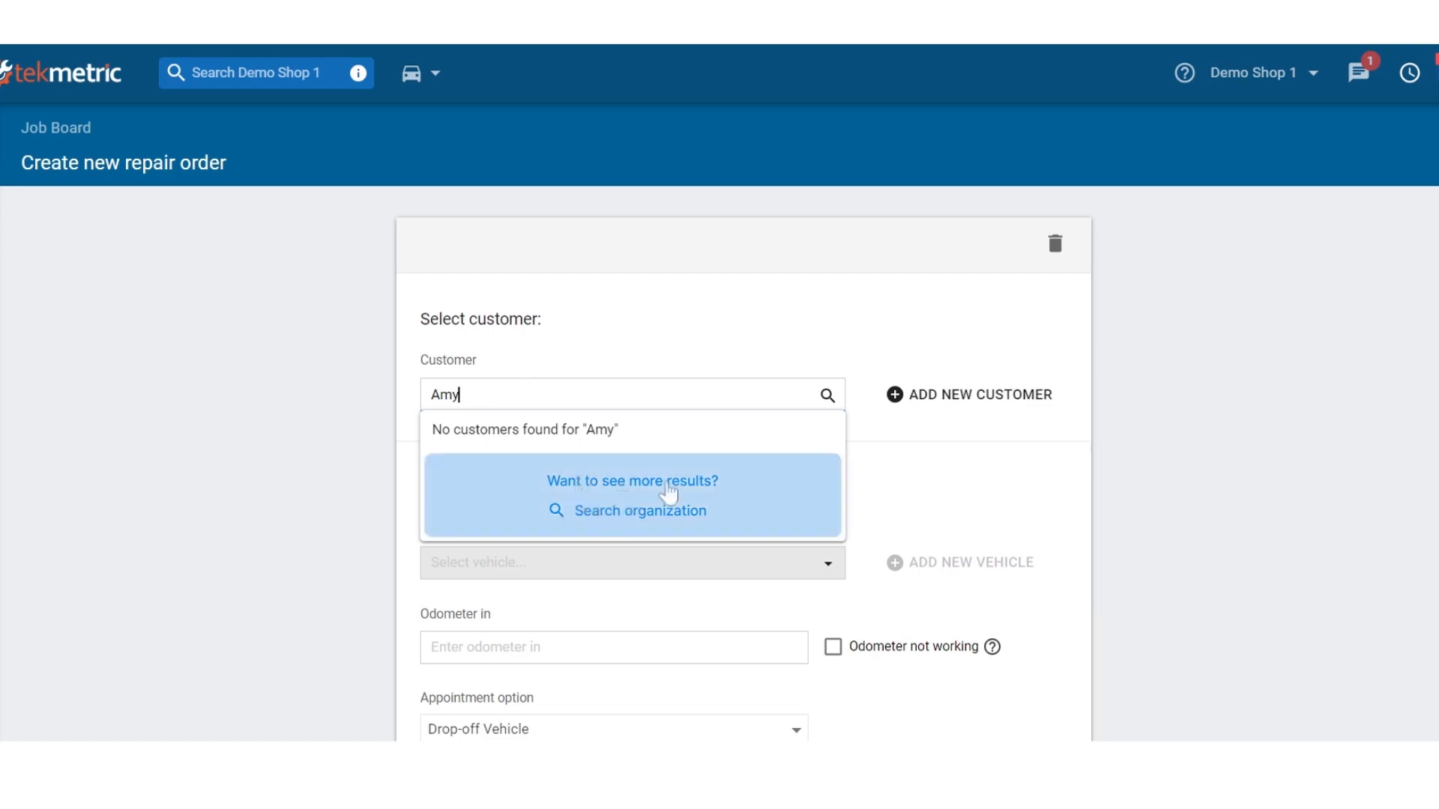
pyautogui.click(714, 521)
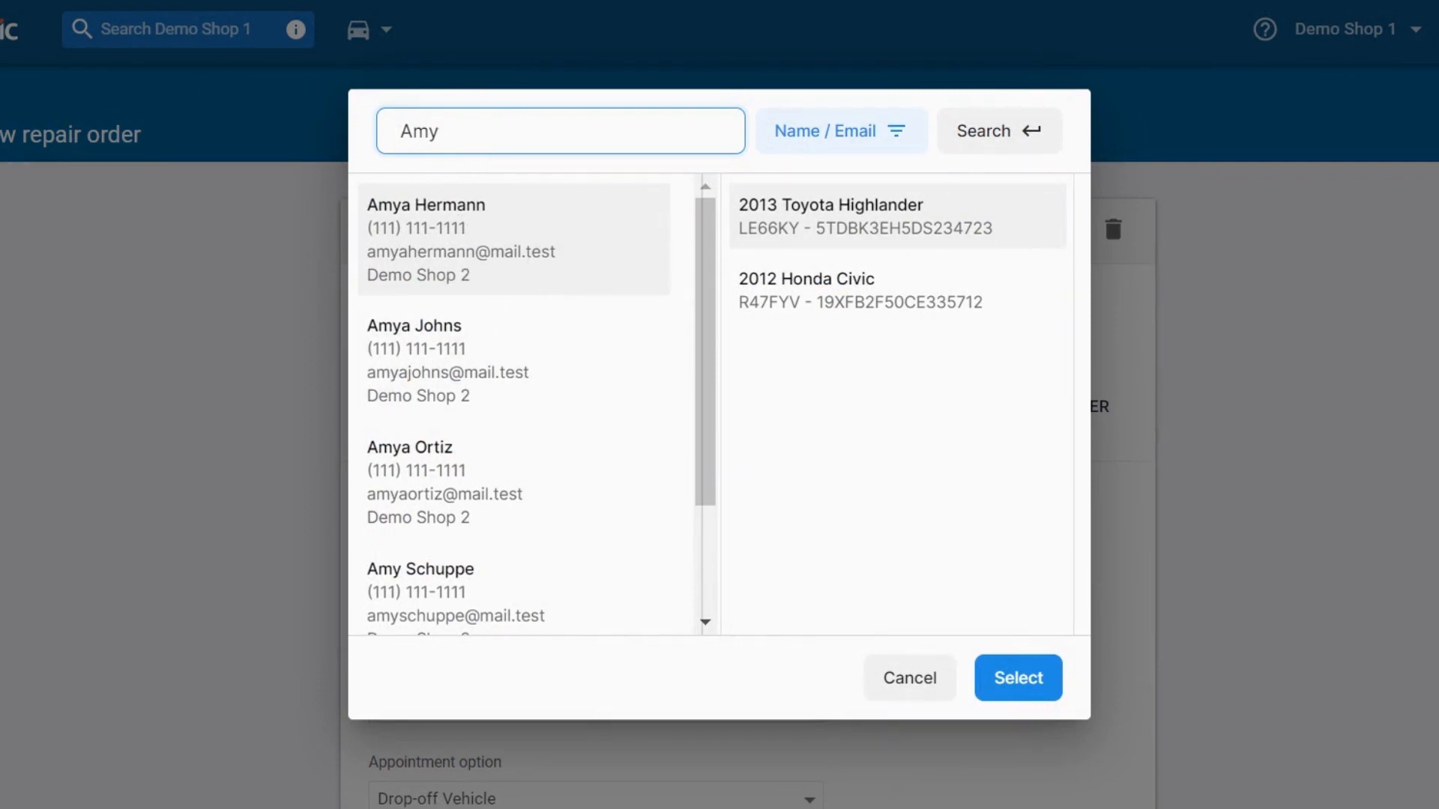
pyautogui.press('Return')
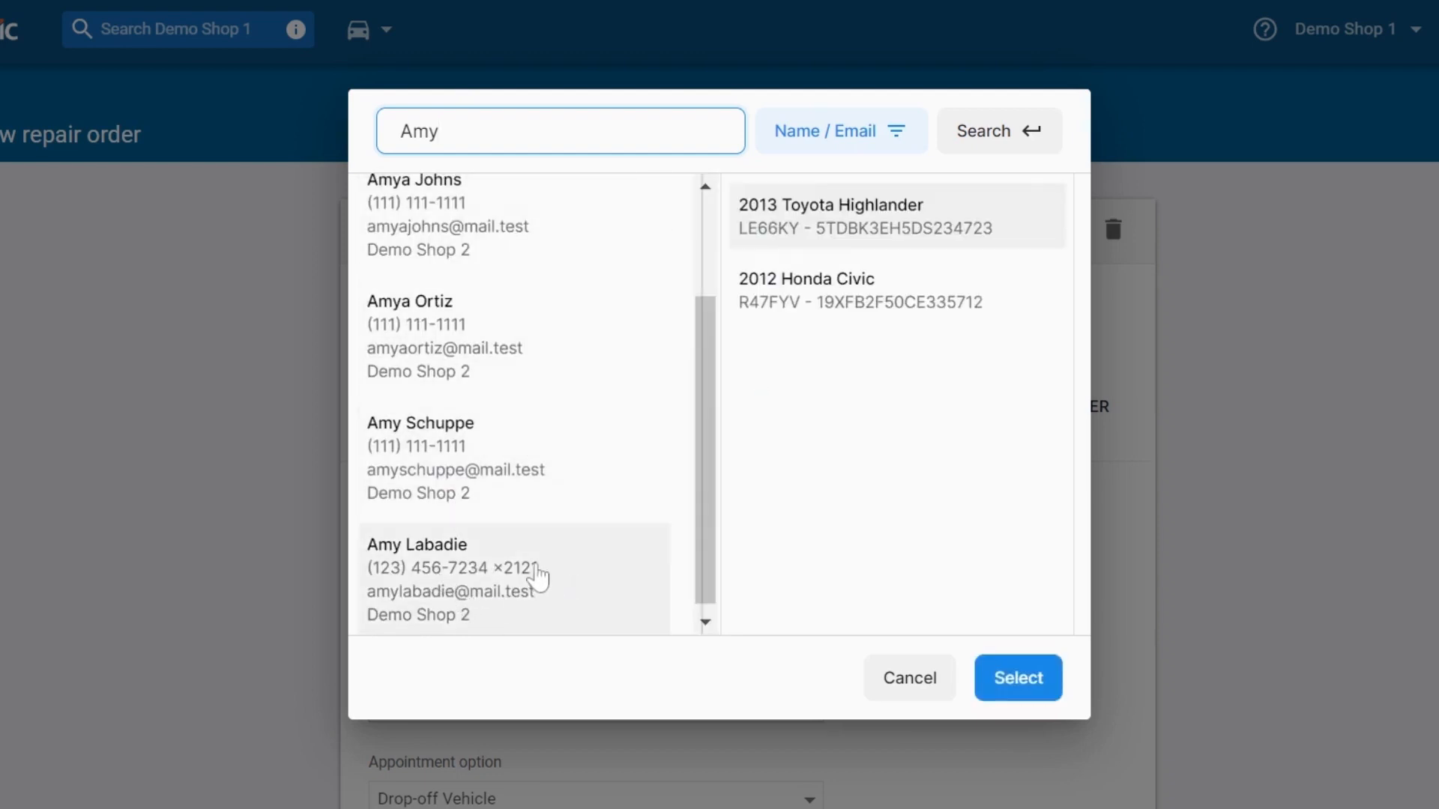
pyautogui.click(592, 586)
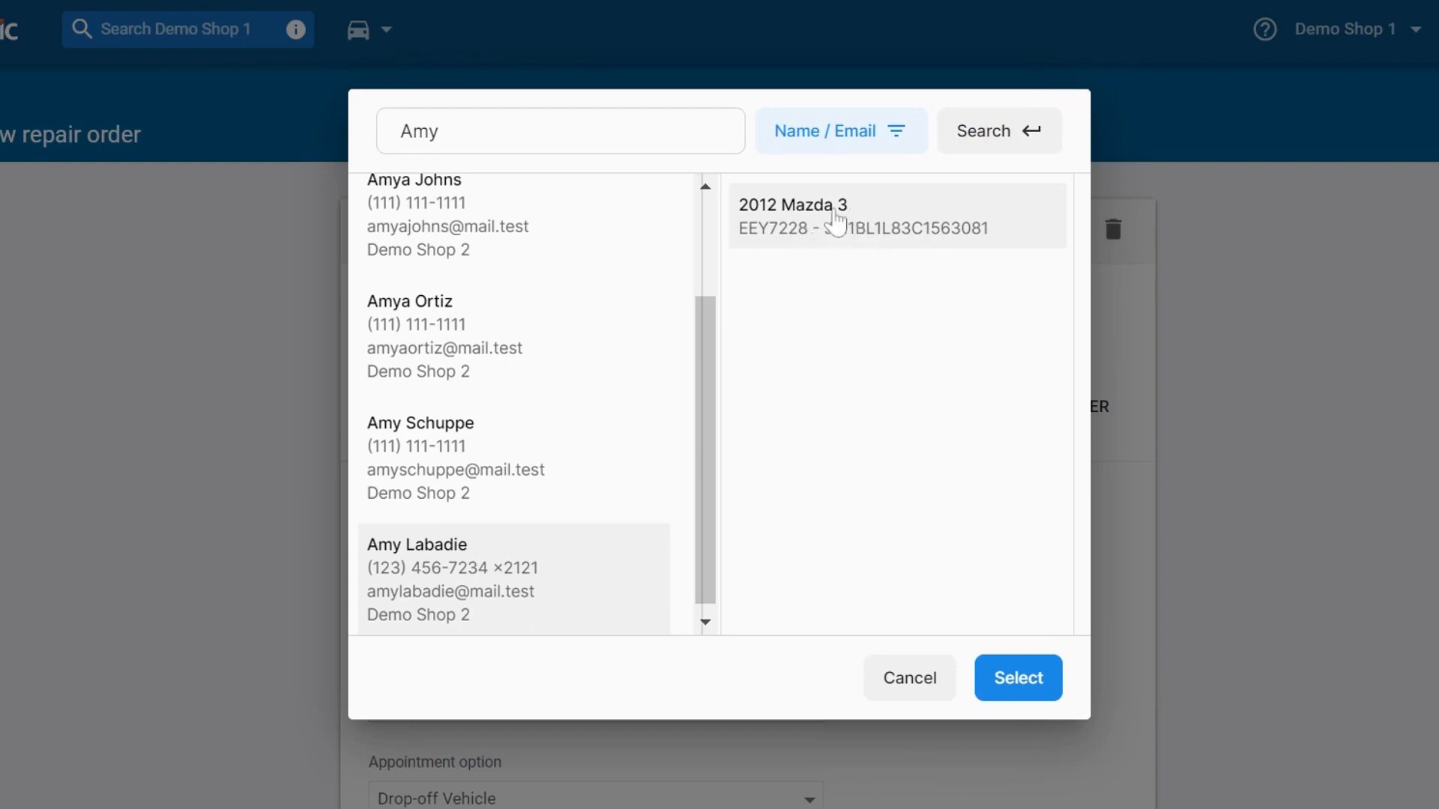
pyautogui.click(1013, 679)
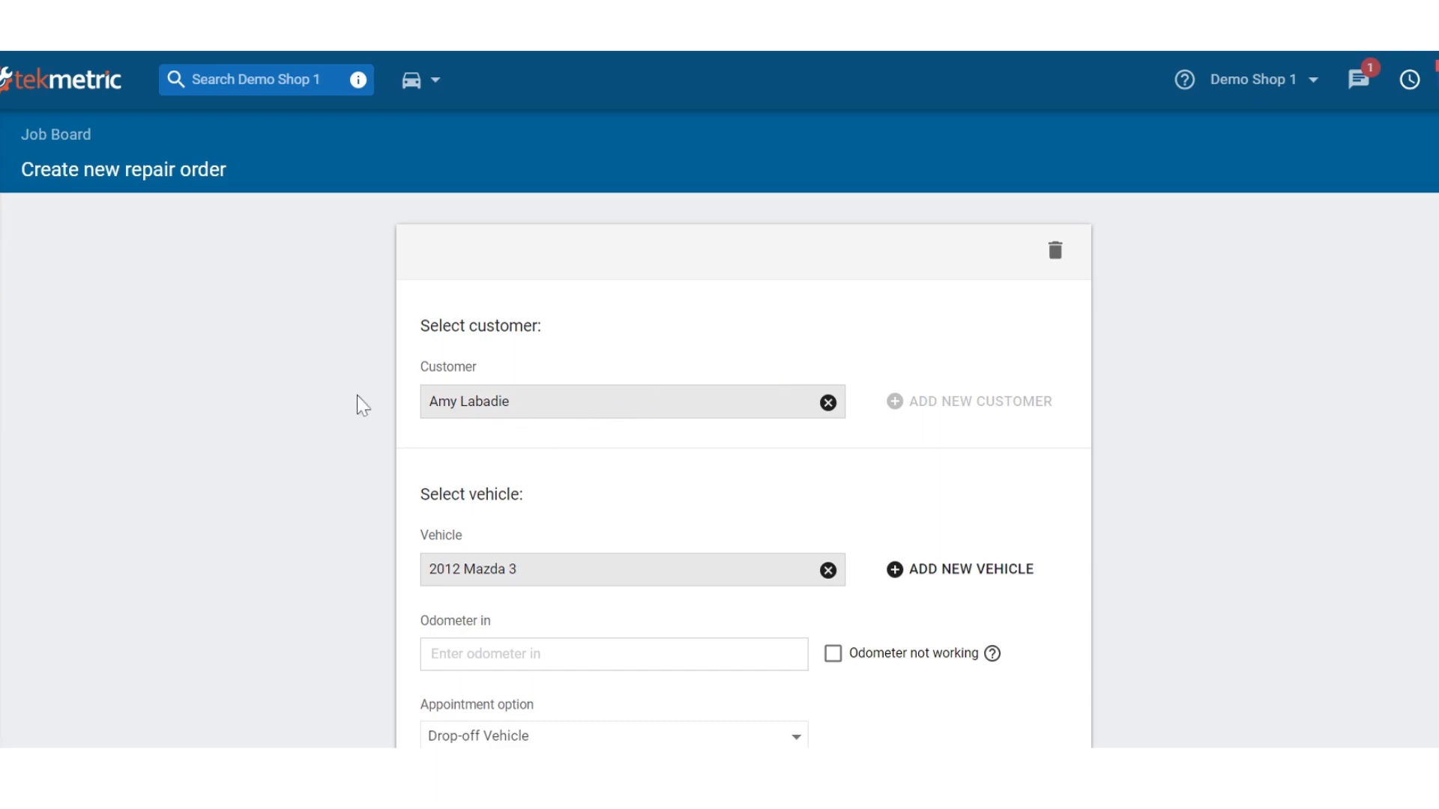
pyautogui.scroll(-3, 331, 324)
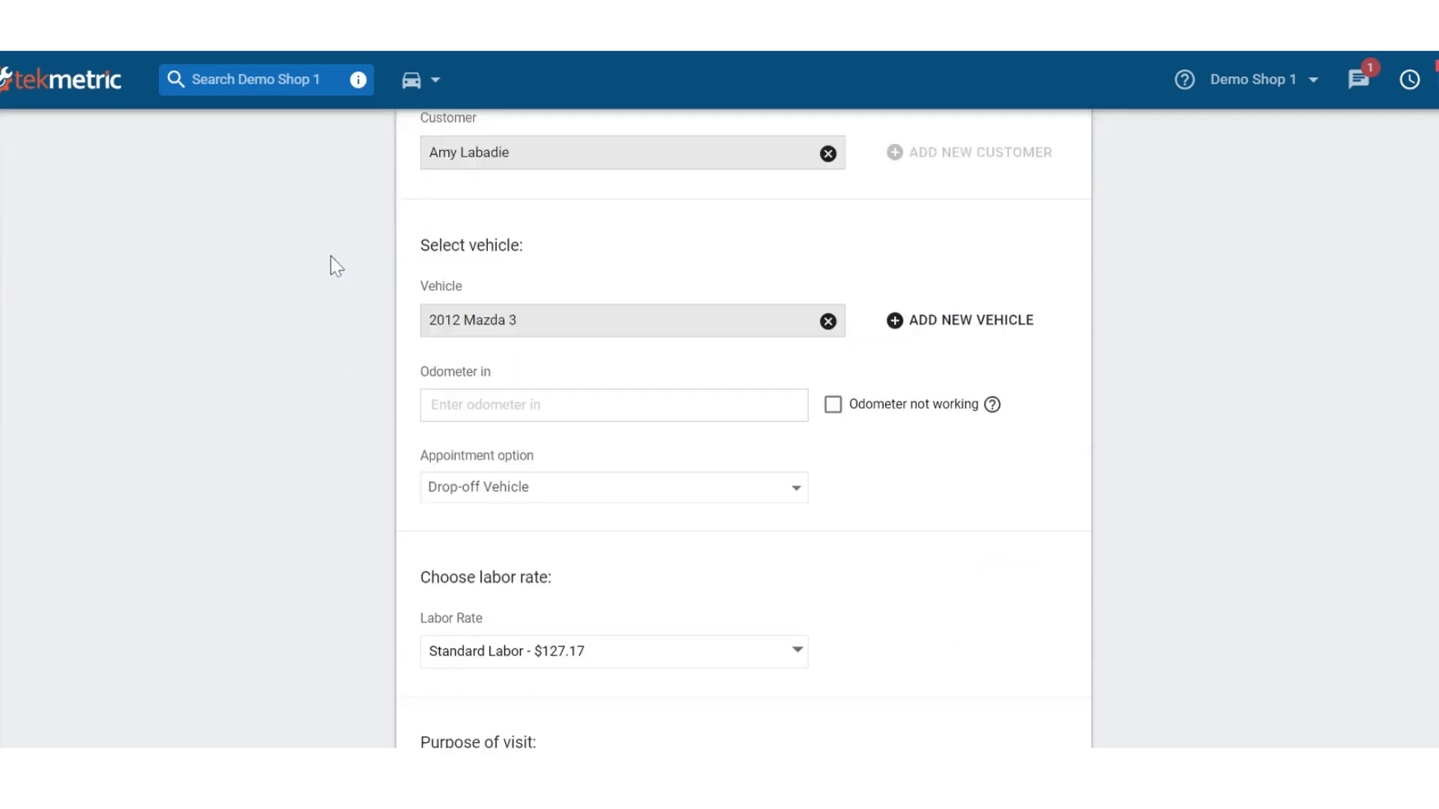
pyautogui.scroll(2, 409, 225)
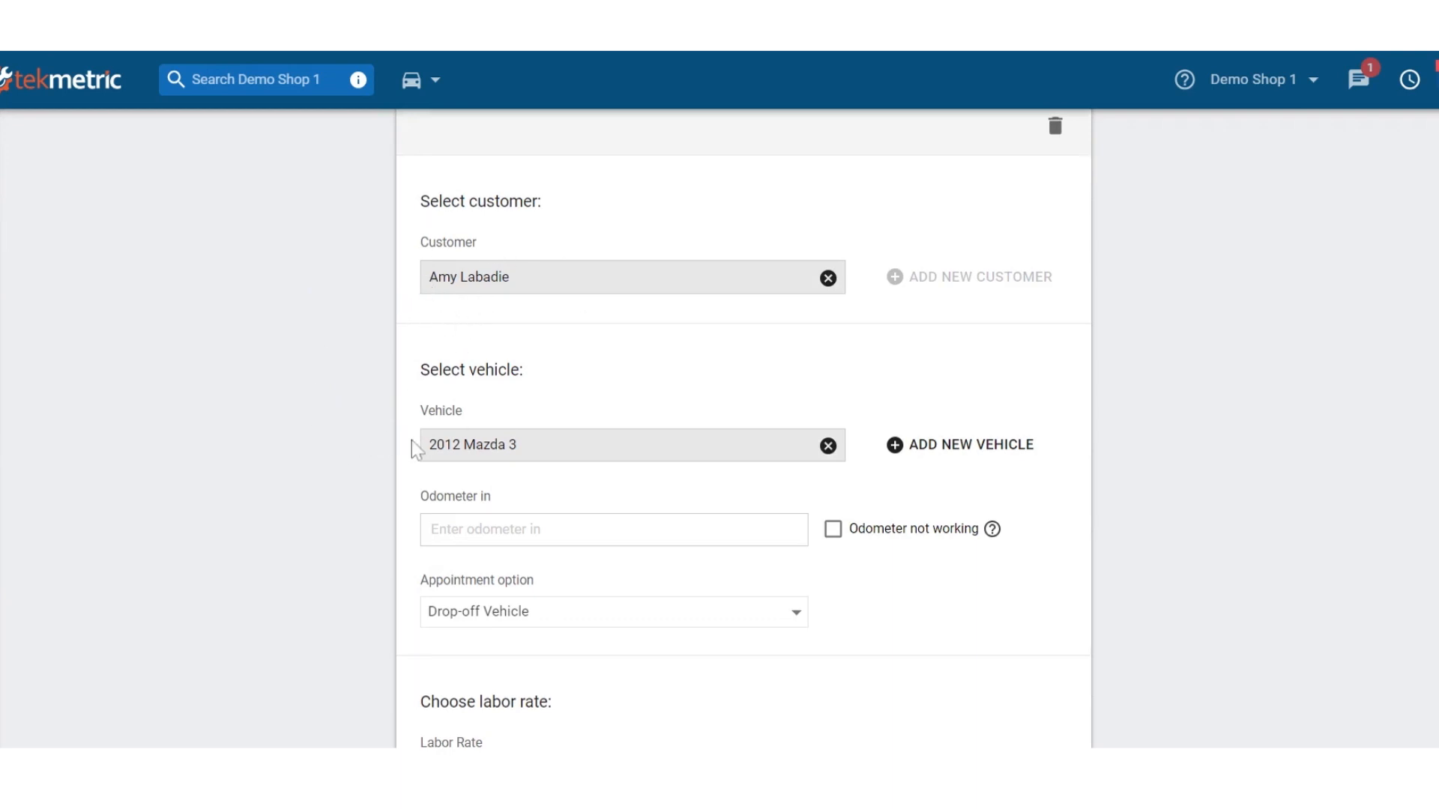
pyautogui.scroll(2, 339, 307)
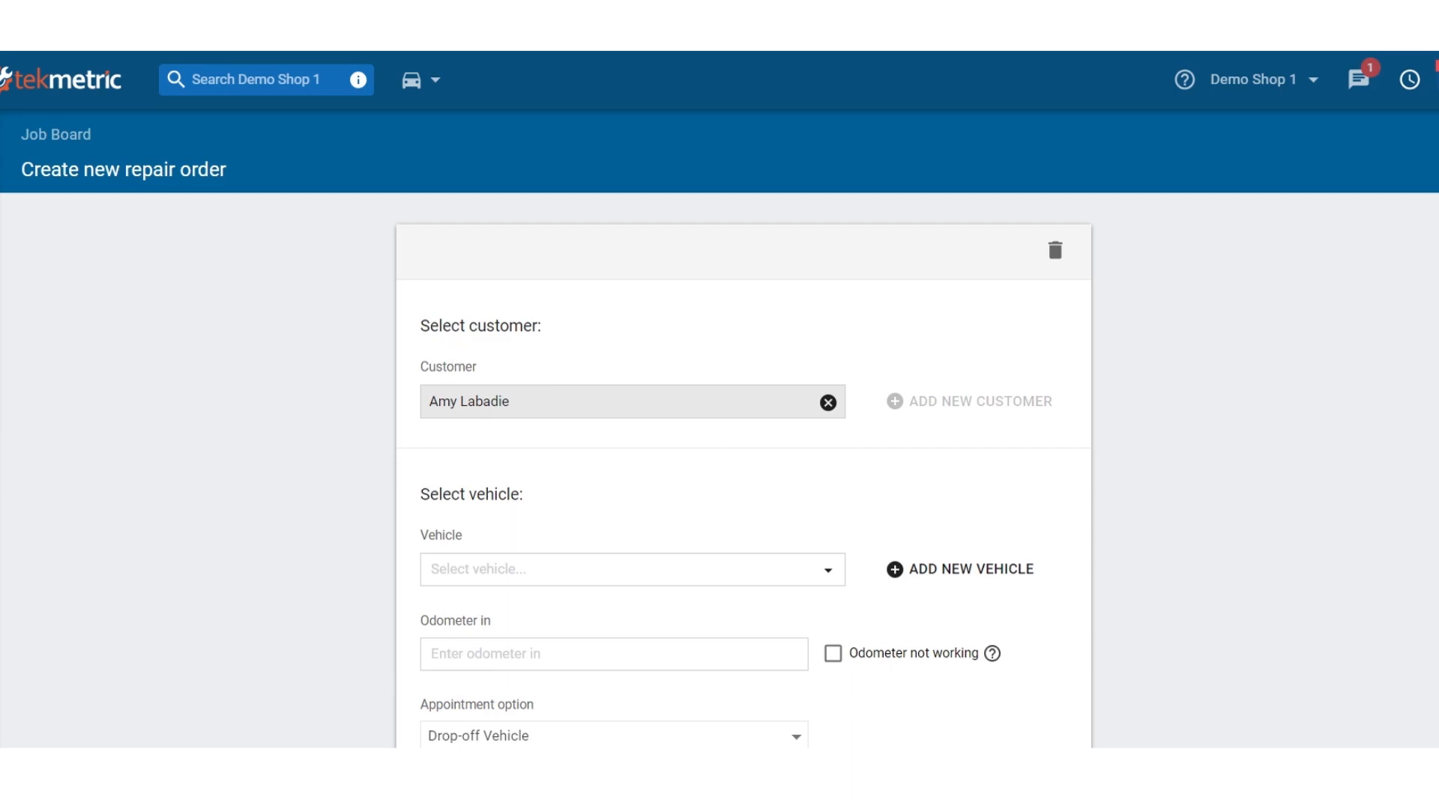
# - Search the organization for the customer's vehicles and select the linked 2020 Acura TLX Base for the repair order
pyautogui.scroll(-2, 389, 386)
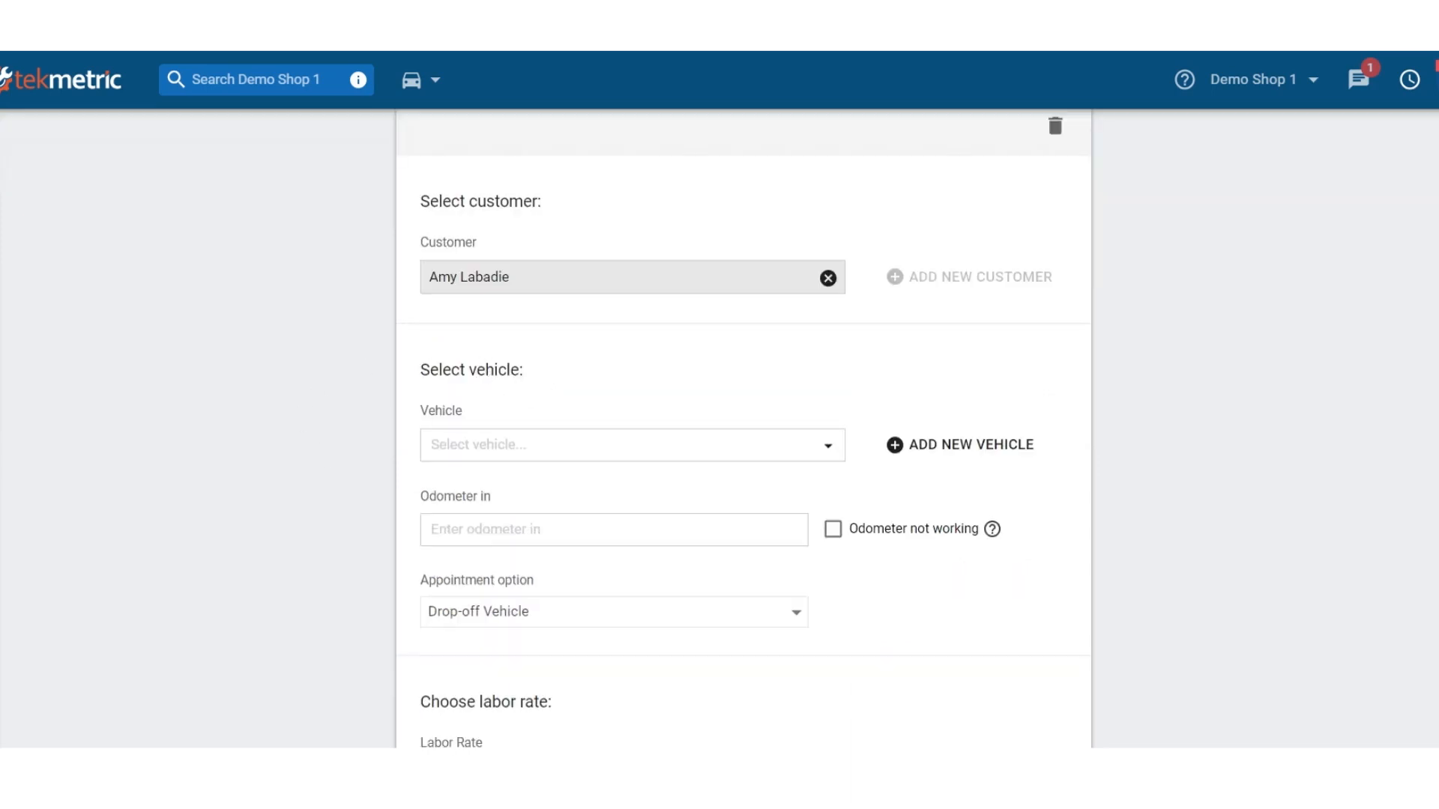
pyautogui.click(826, 447)
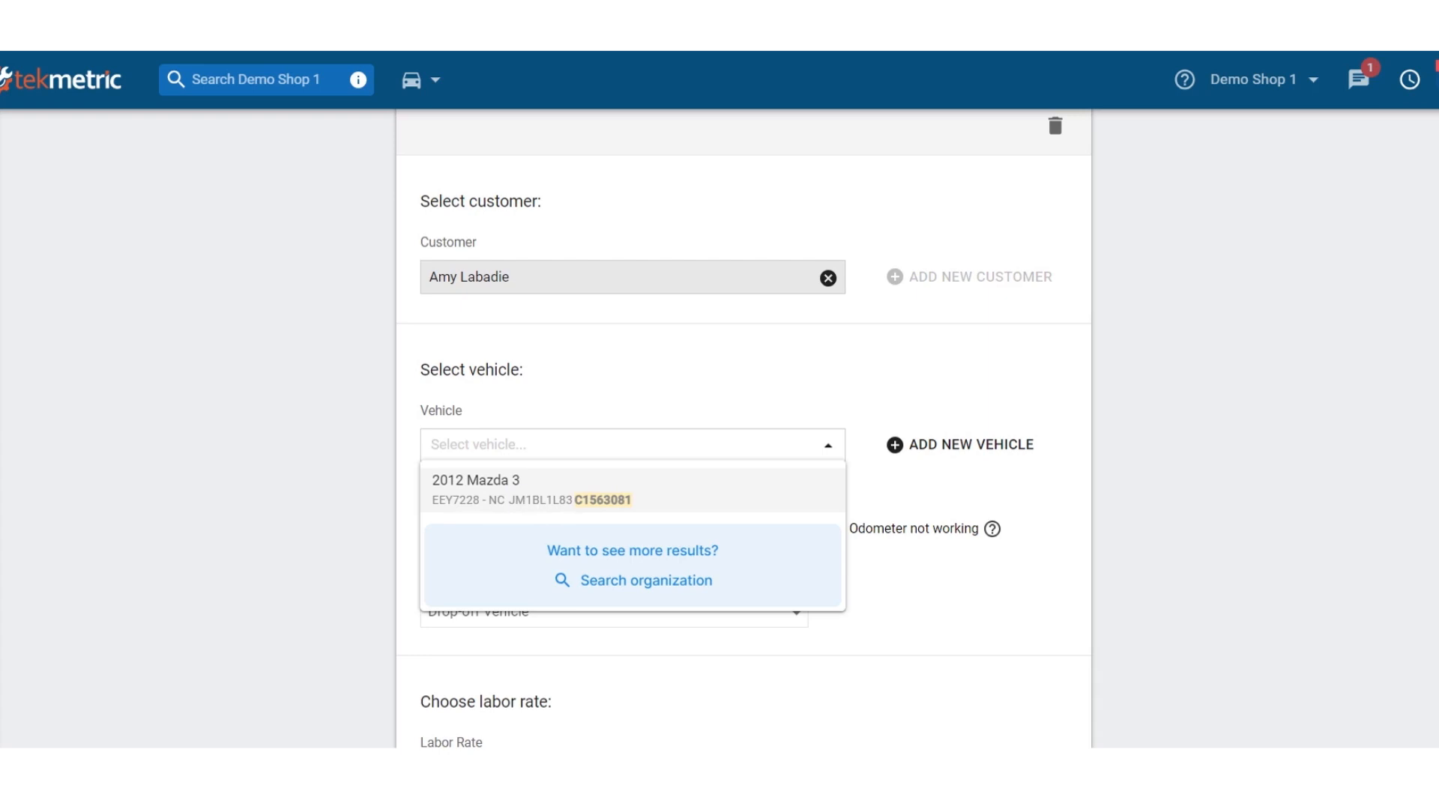
pyautogui.click(516, 574)
pyautogui.scroll(-2, 270, 444)
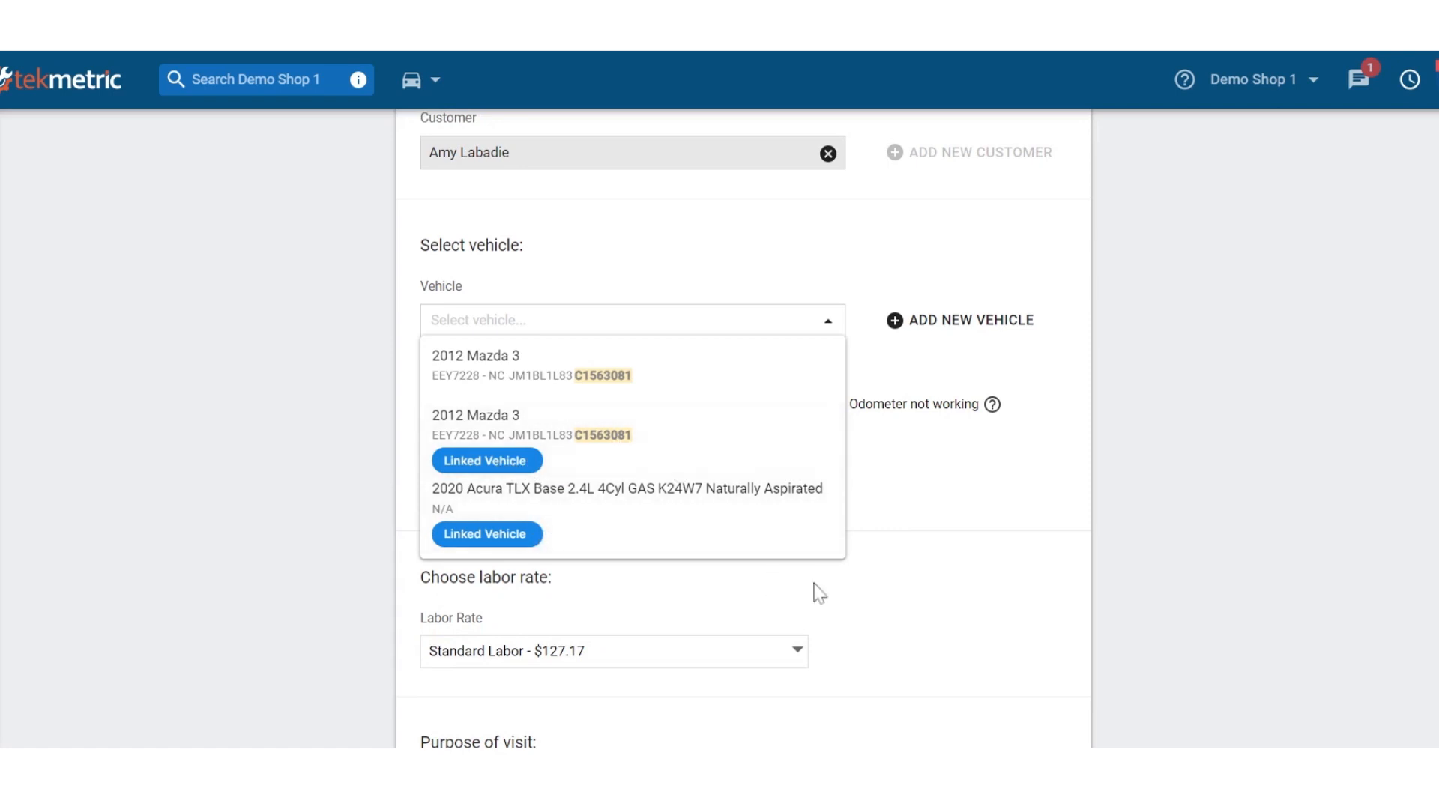
pyautogui.click(626, 516)
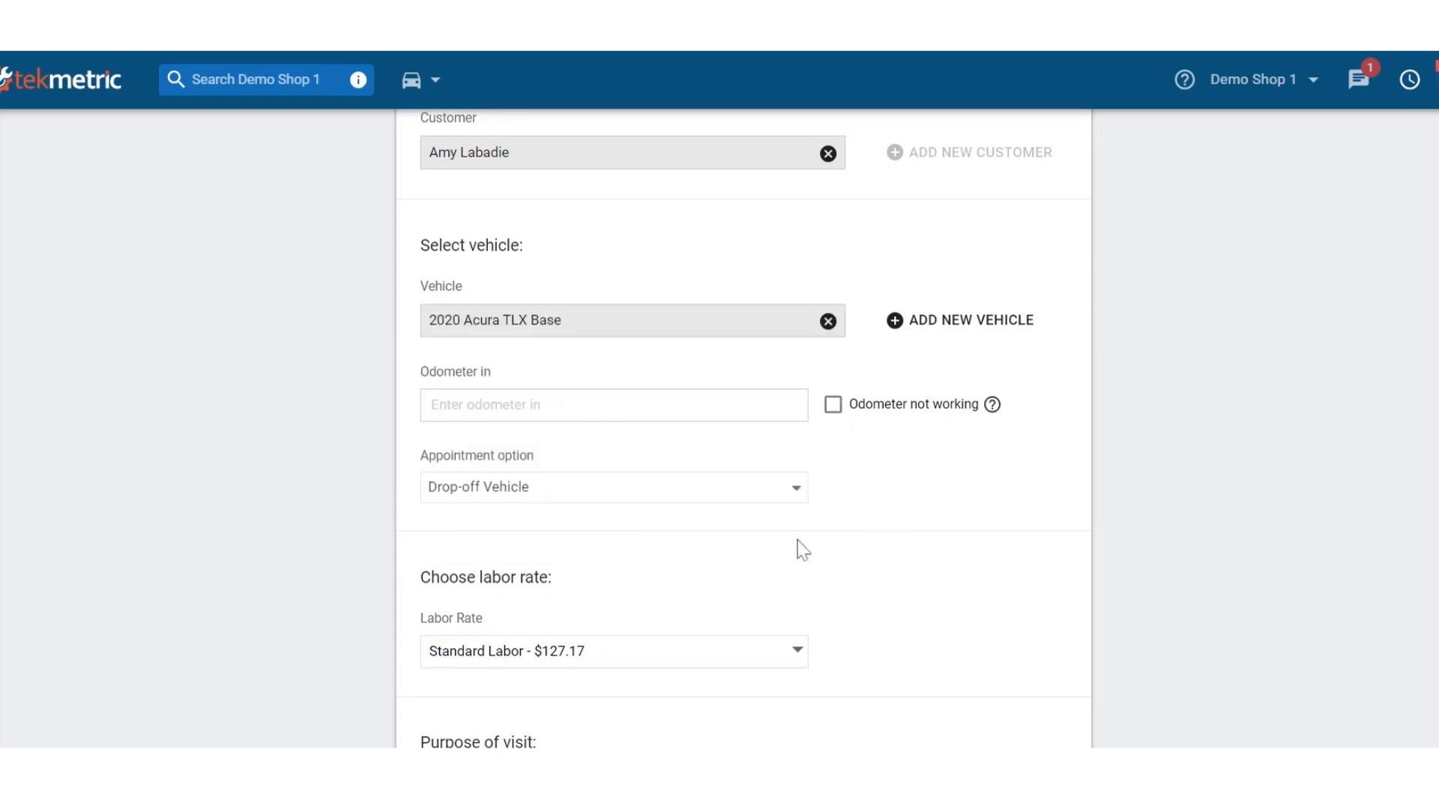
pyautogui.scroll(2, 862, 390)
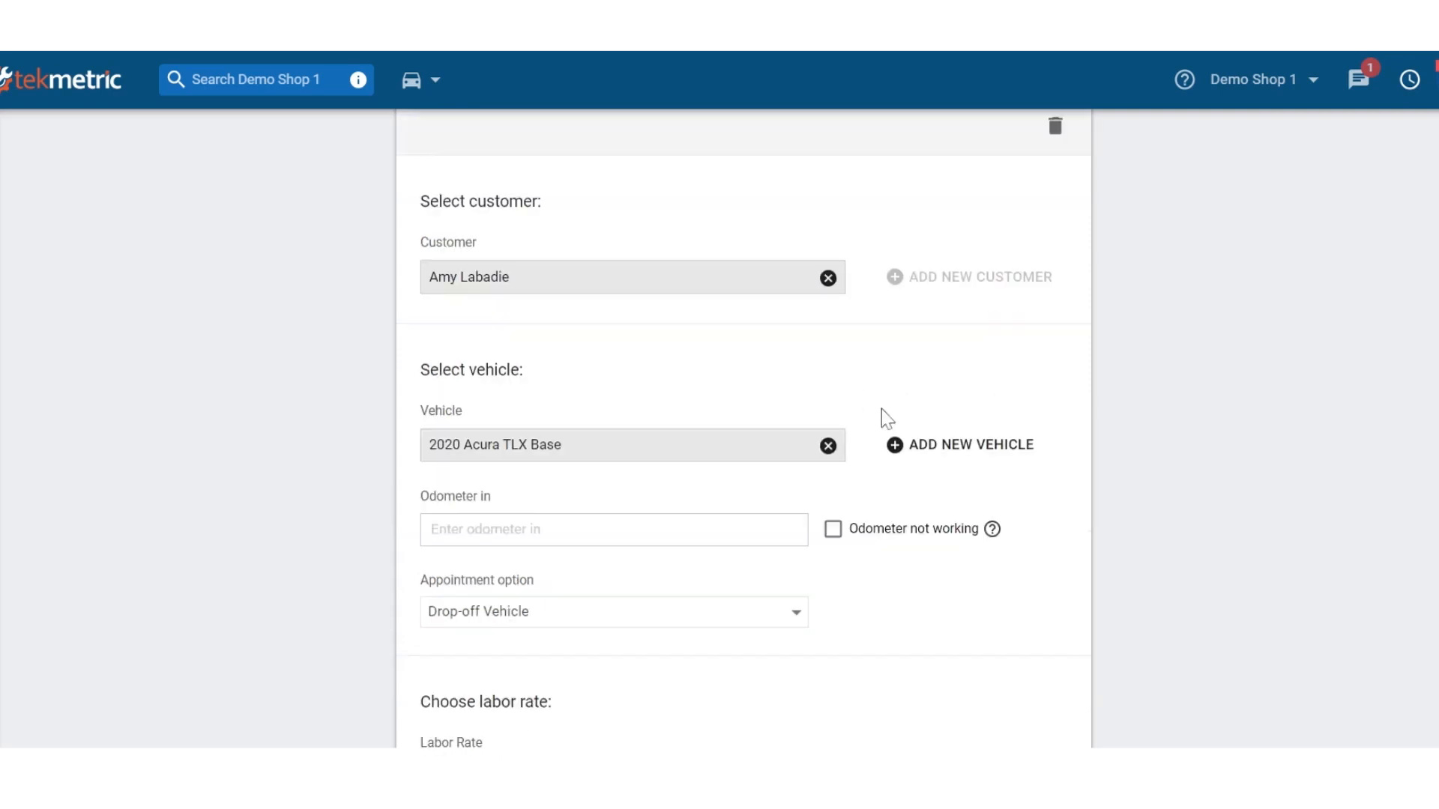